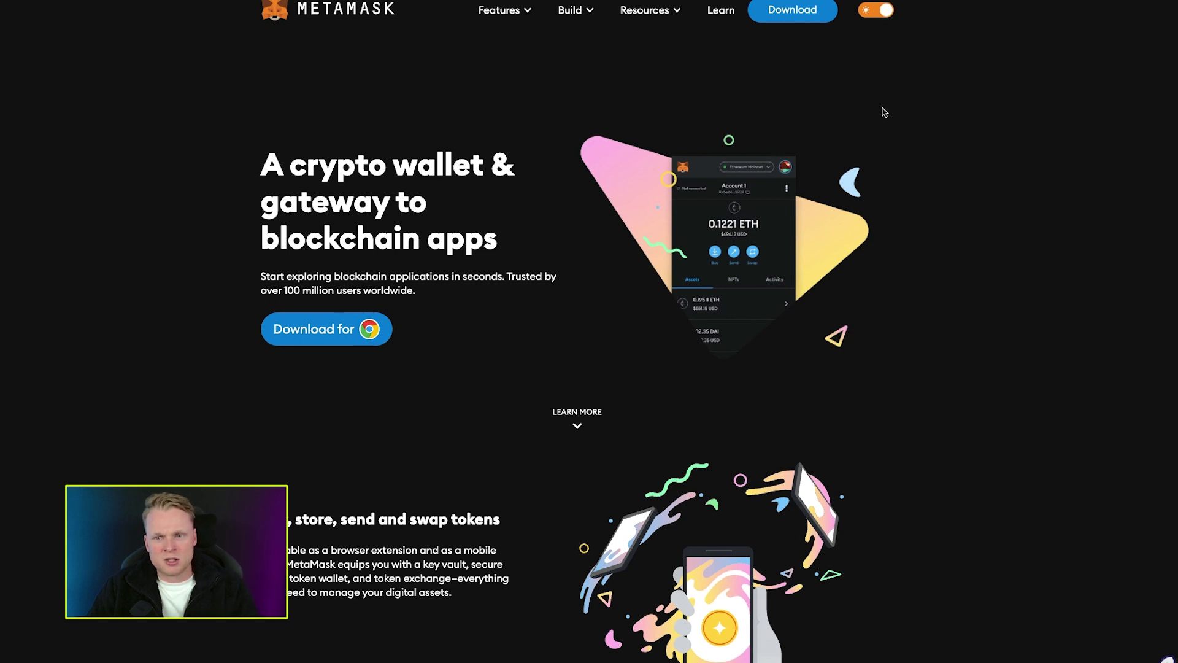
# Step: Install MetaMask for Chrome from its Web Store listing, accept the terms of use, and choose Create a new wallet
pyautogui.click(792, 10)
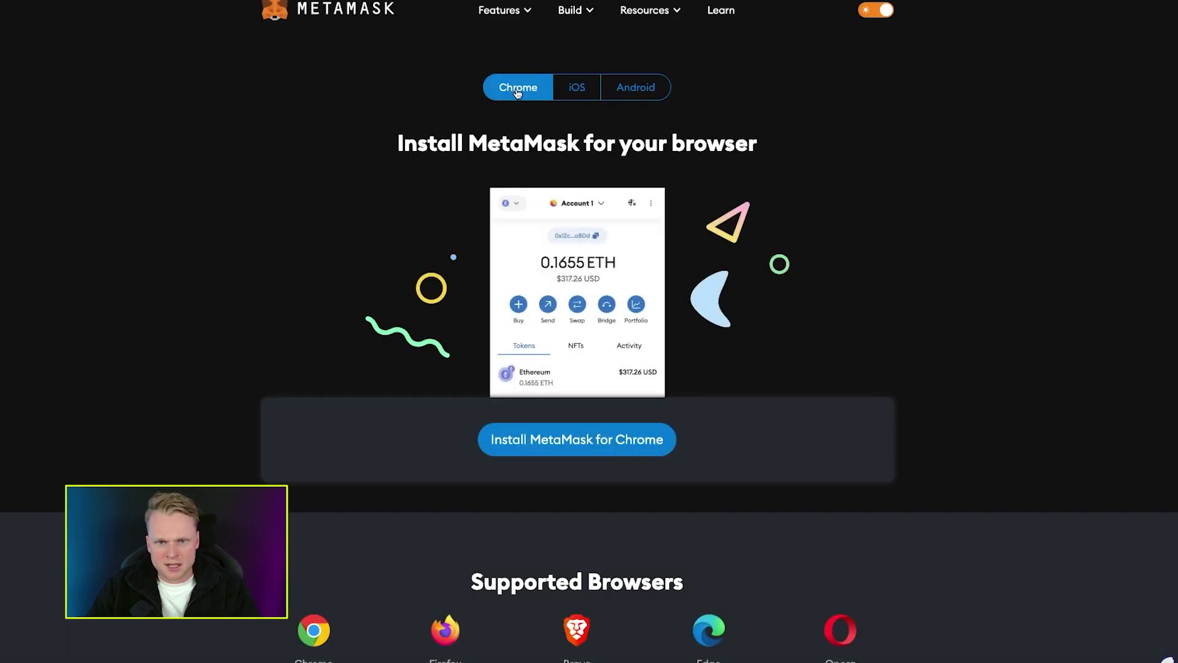
pyautogui.click(585, 92)
pyautogui.click(639, 88)
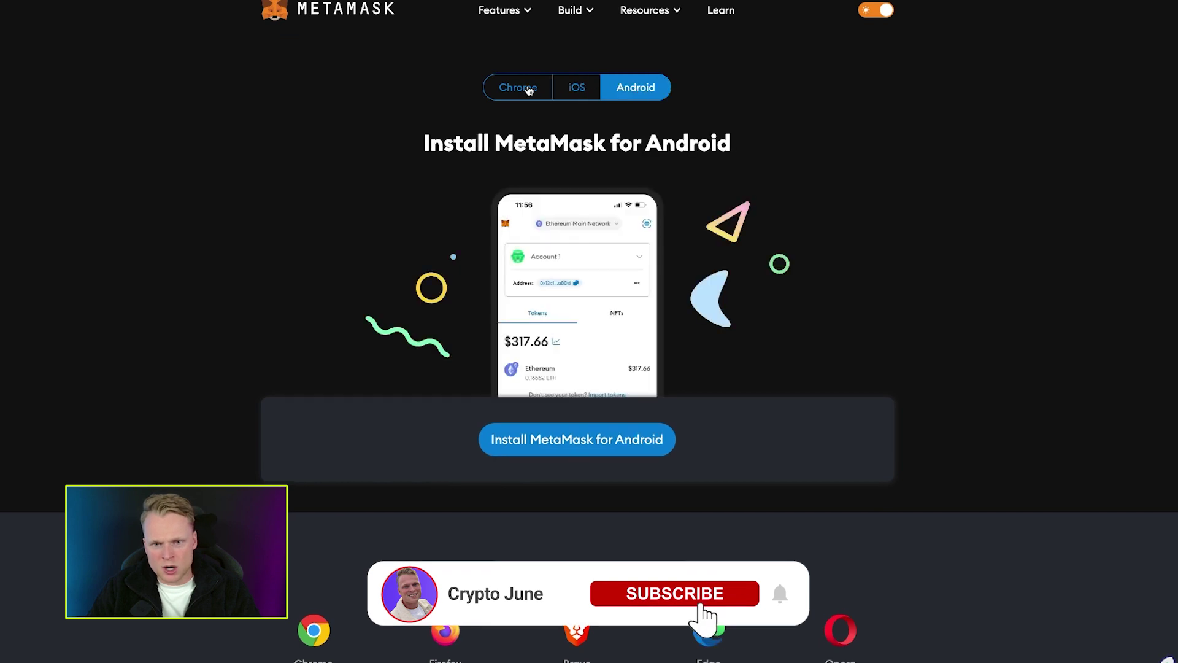
pyautogui.click(523, 91)
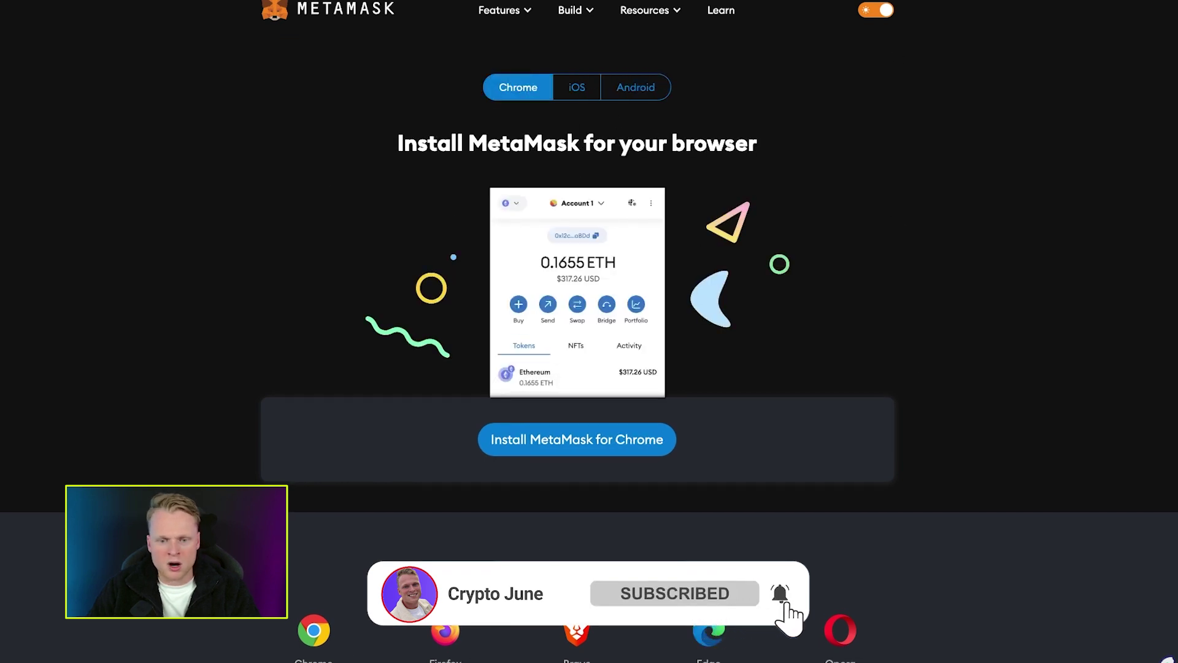
pyautogui.click(551, 446)
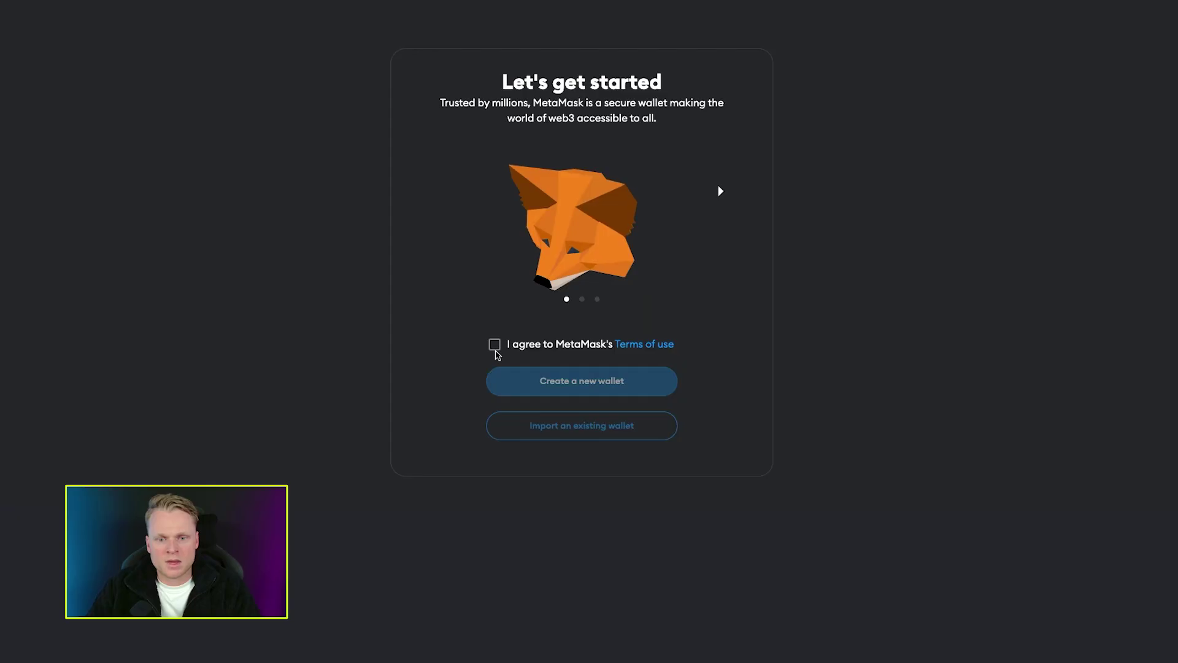
pyautogui.click(492, 343)
pyautogui.click(589, 378)
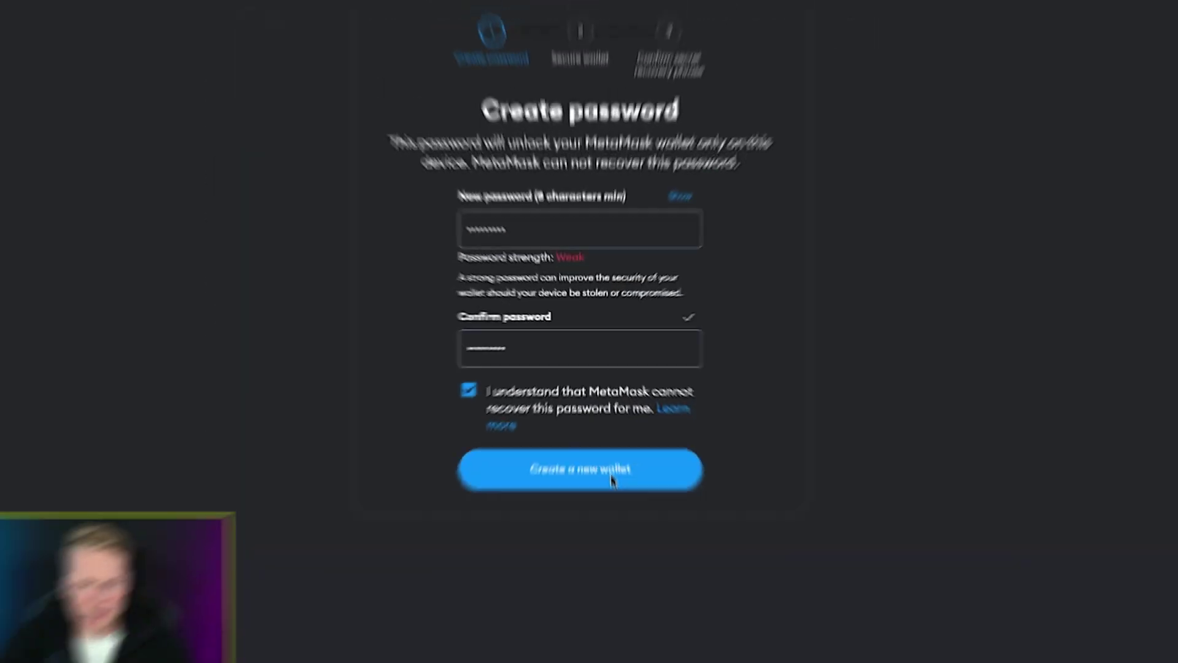
# Step: Create the wallet with the chosen password, skip the recovery-phrase backup via Remind me later, and dismiss the success notice
pyautogui.click(600, 456)
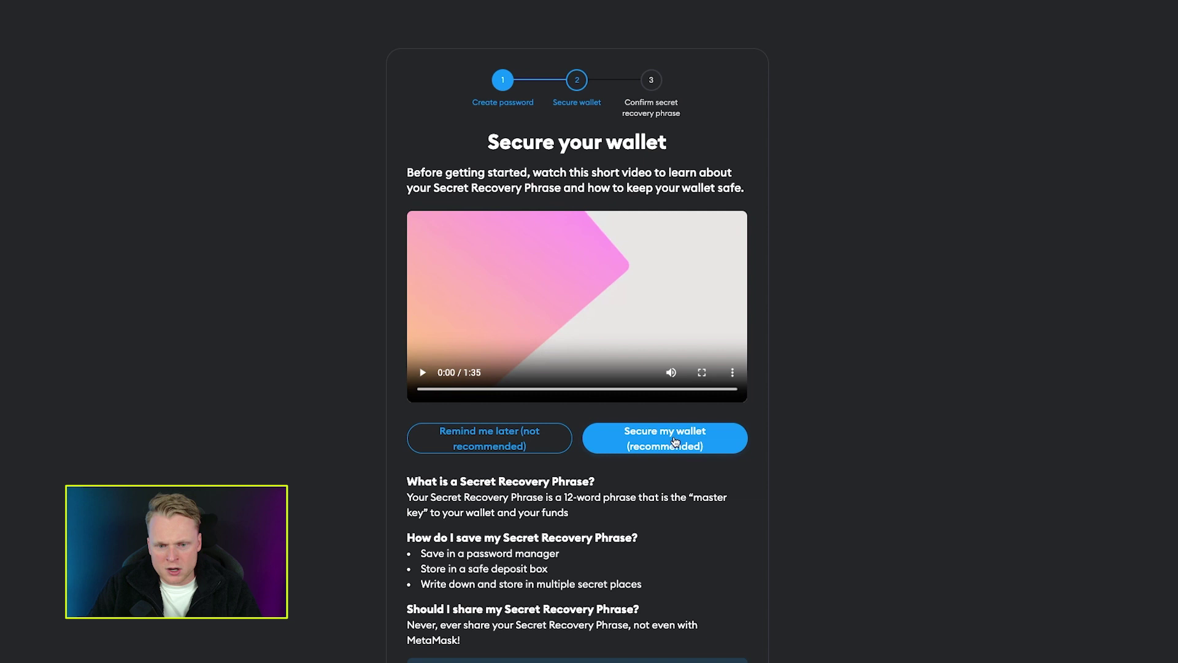
pyautogui.click(480, 438)
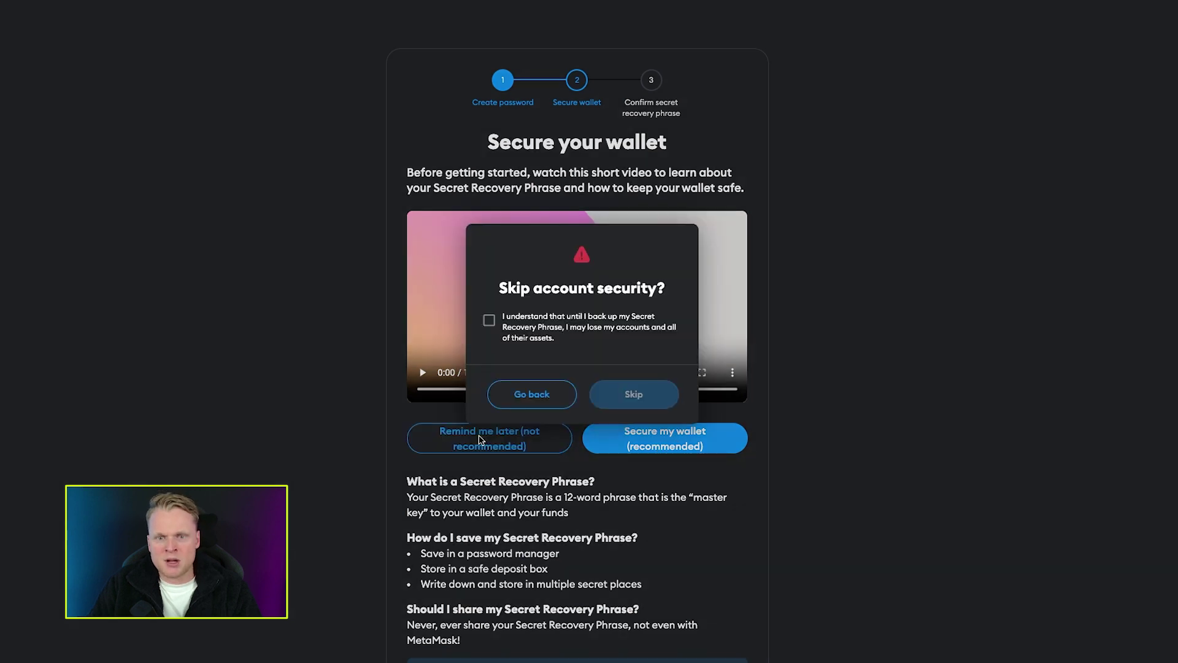
pyautogui.click(489, 318)
pyautogui.click(601, 388)
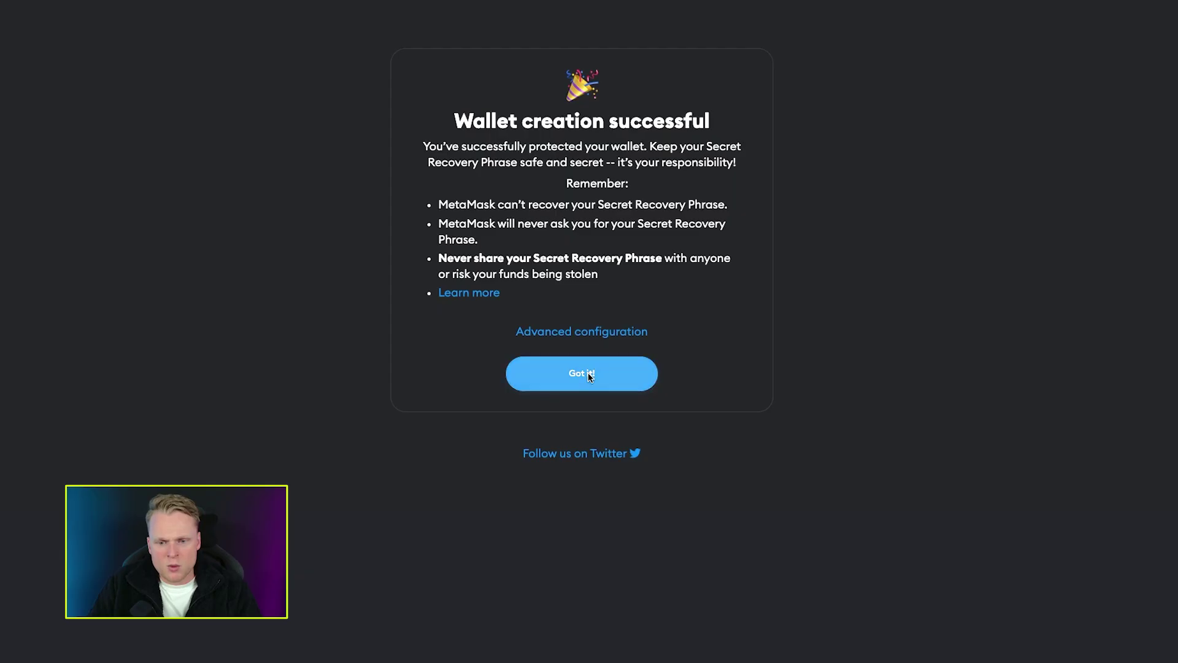
pyautogui.click(590, 372)
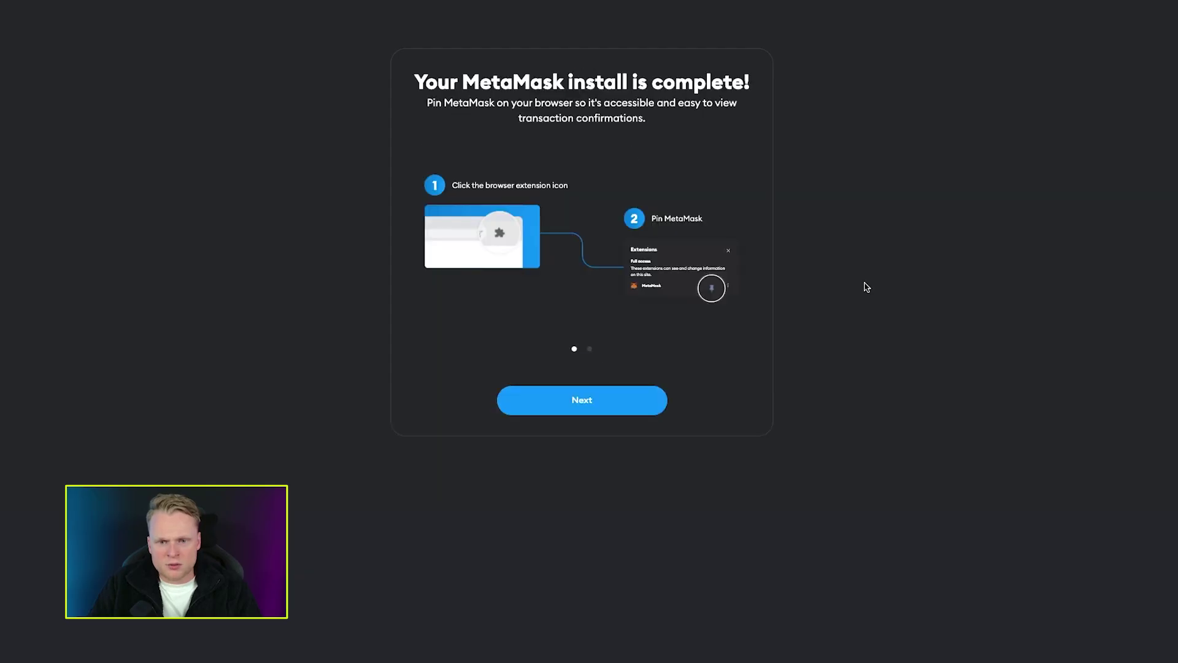
# Step: Continue past the install-complete tips to the MetaMask wallet home
pyautogui.click(598, 411)
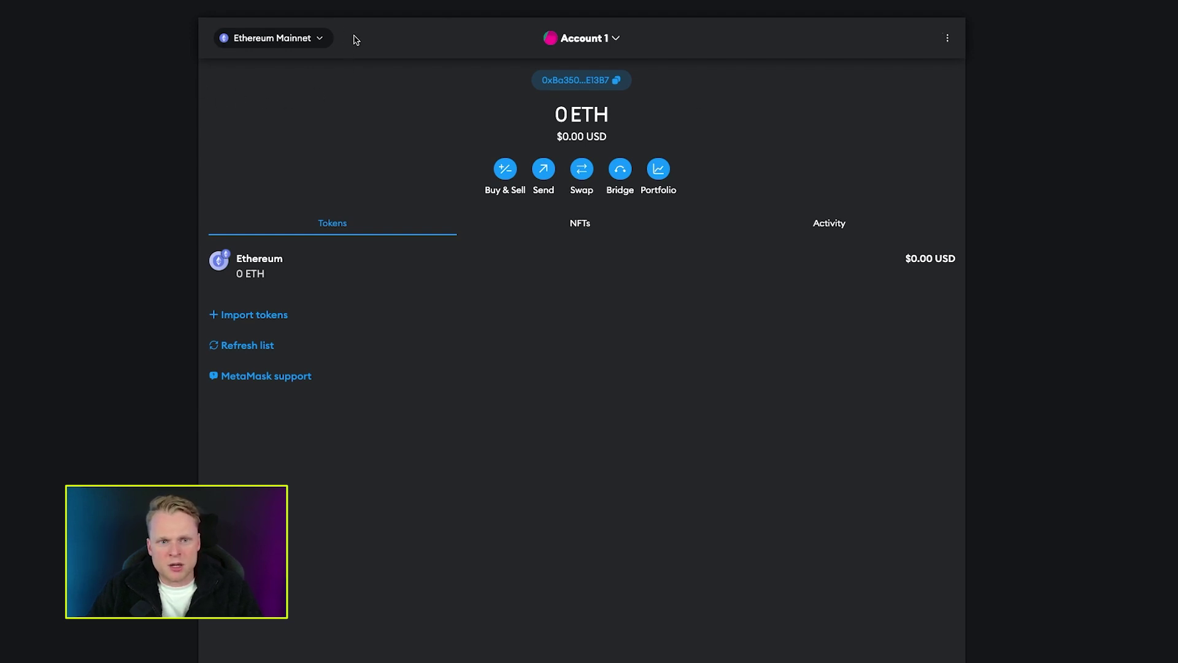
# Step: Add BNB Chain from the network list, approve it, and switch the wallet to BNB Chain
pyautogui.click(311, 34)
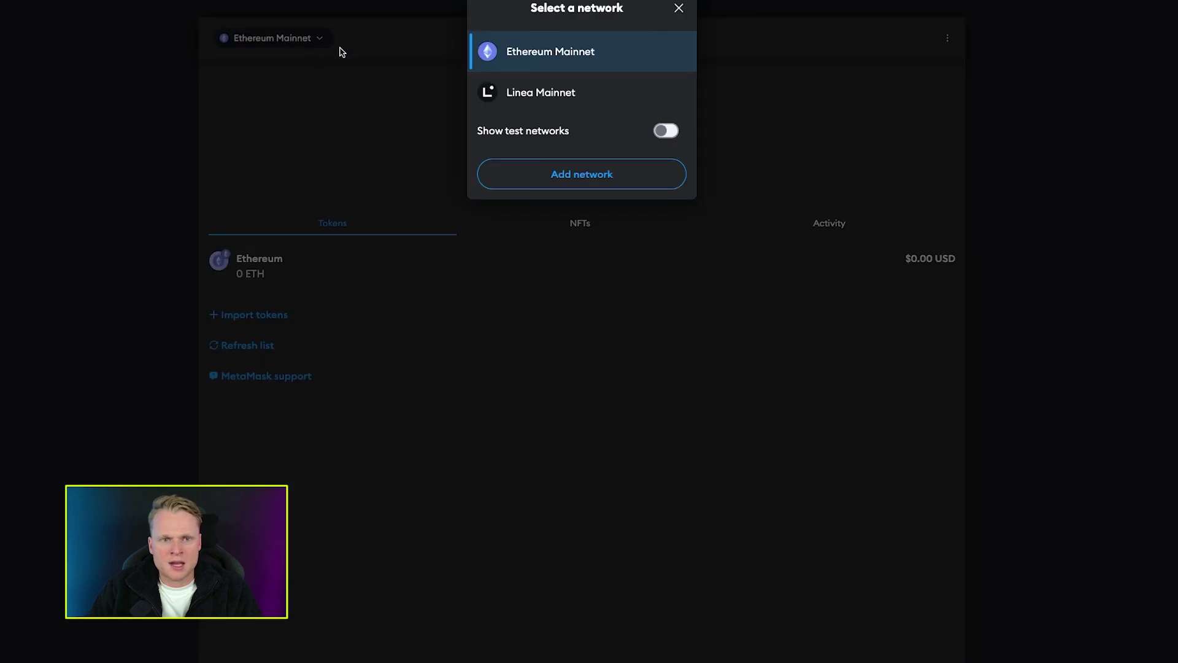
pyautogui.click(576, 174)
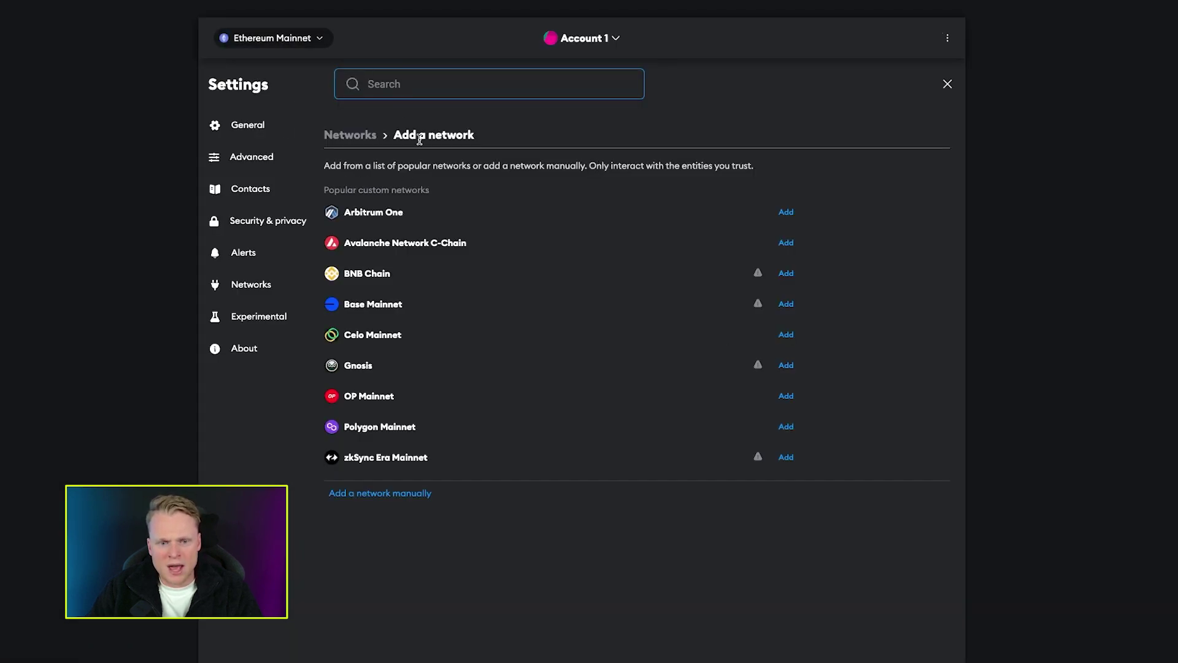
pyautogui.click(788, 275)
pyautogui.click(639, 486)
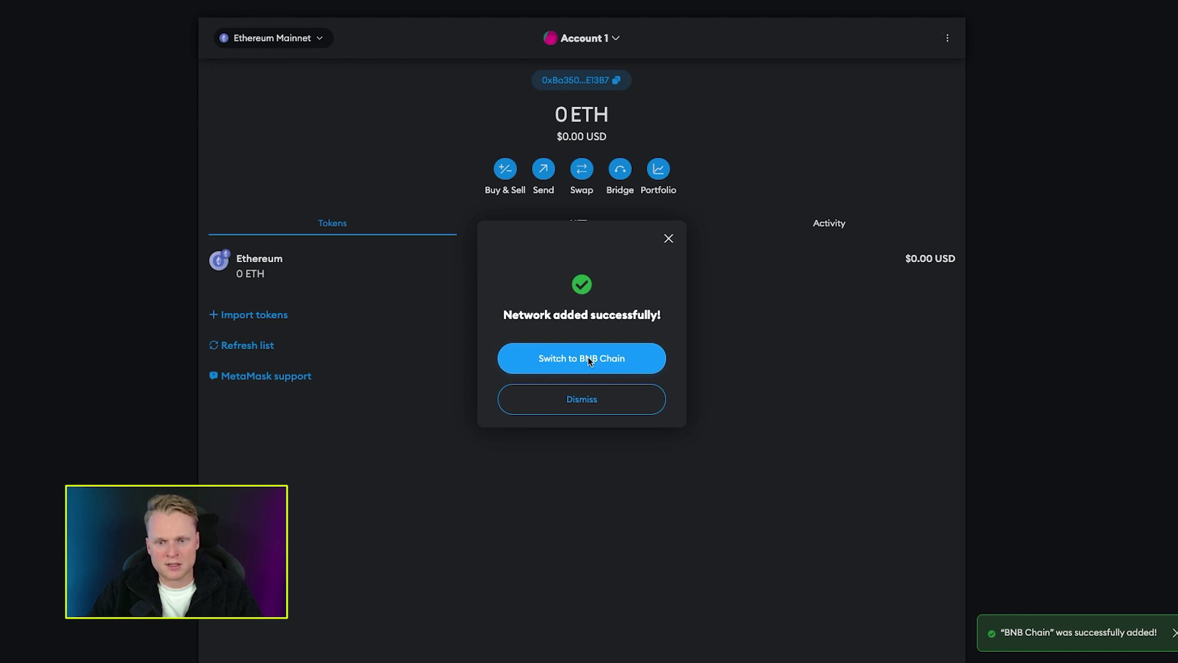
pyautogui.click(588, 361)
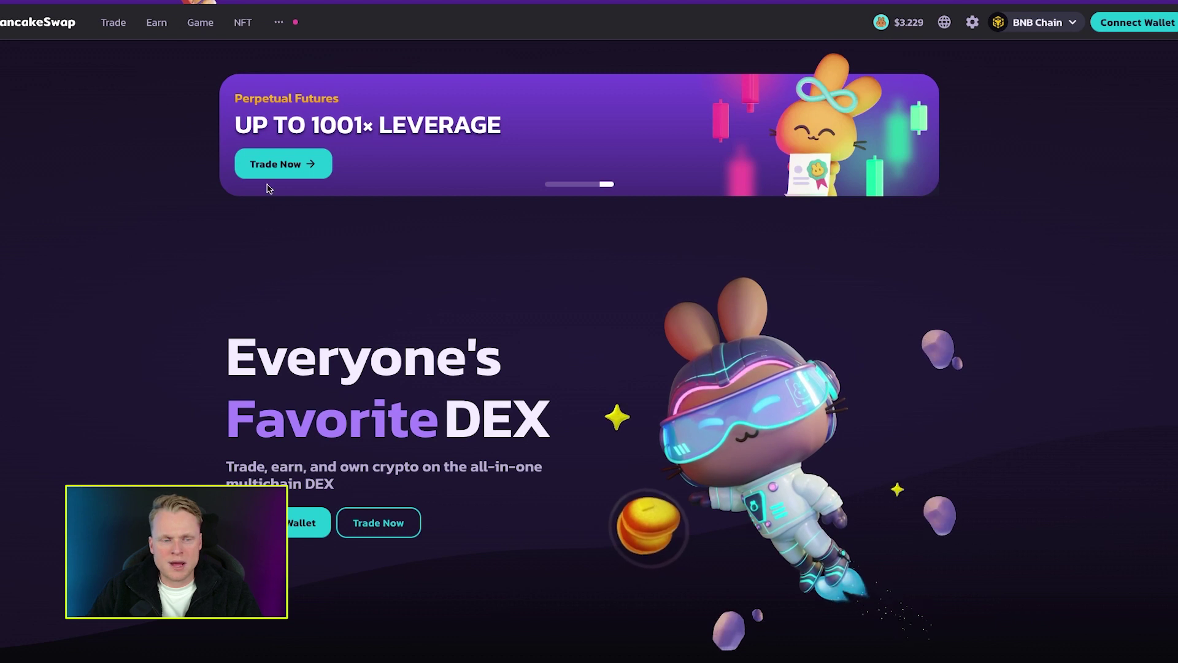
# Step: Open PancakeSwap's Swap page from the Trade menu and connect the MetaMask wallet
pyautogui.moveTo(112, 22)
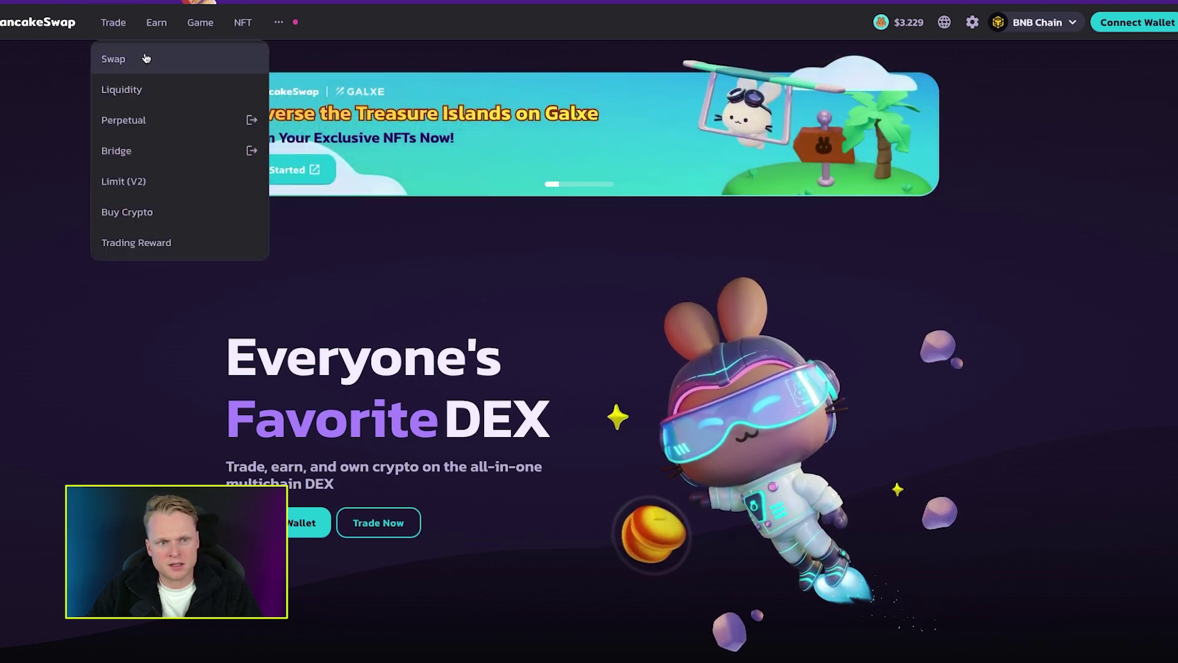
pyautogui.click(146, 59)
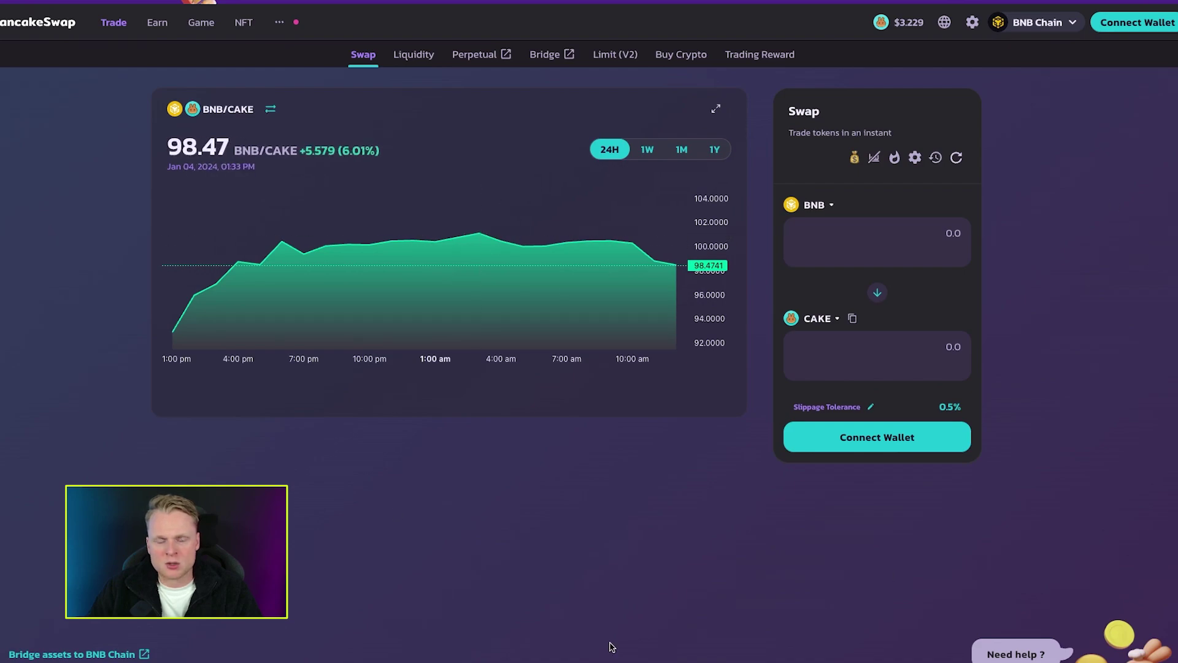
pyautogui.click(877, 437)
pyautogui.click(388, 295)
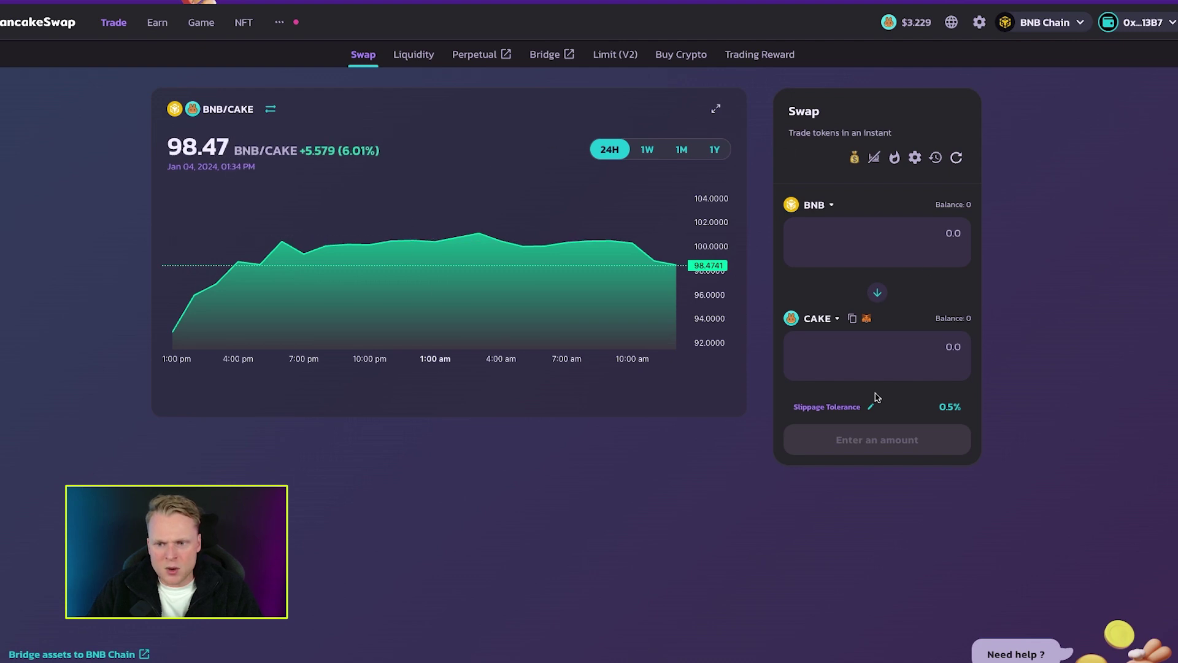
# Step: Set the swap pair to sell USDT for BNB
pyautogui.click(830, 319)
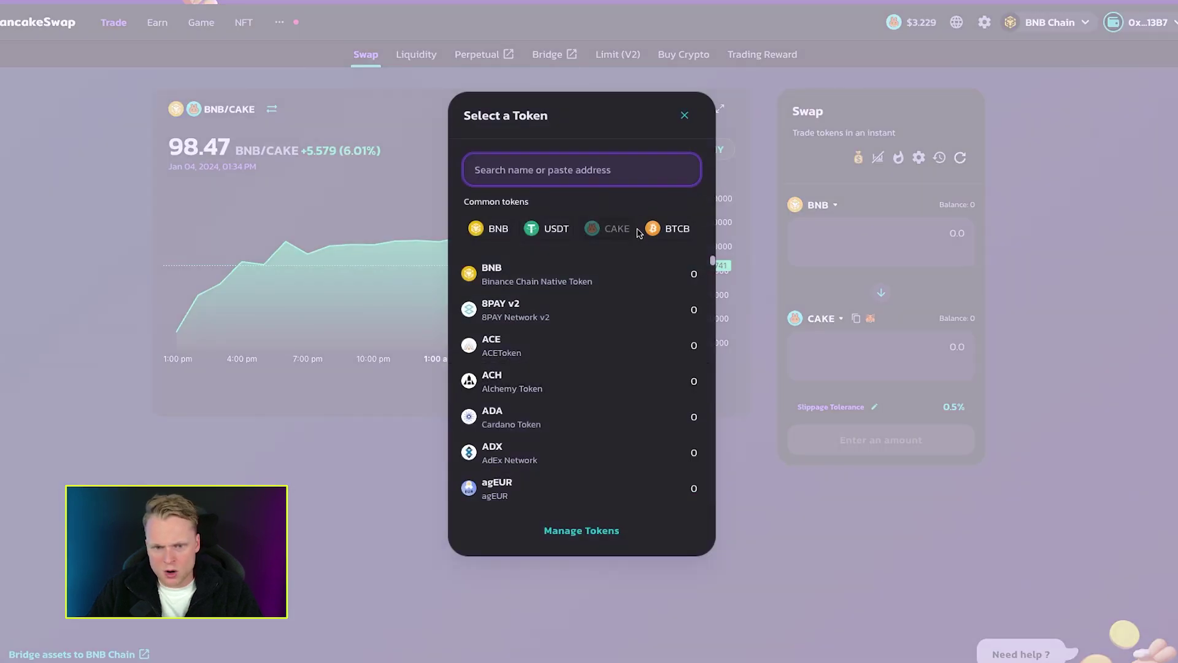
pyautogui.click(545, 228)
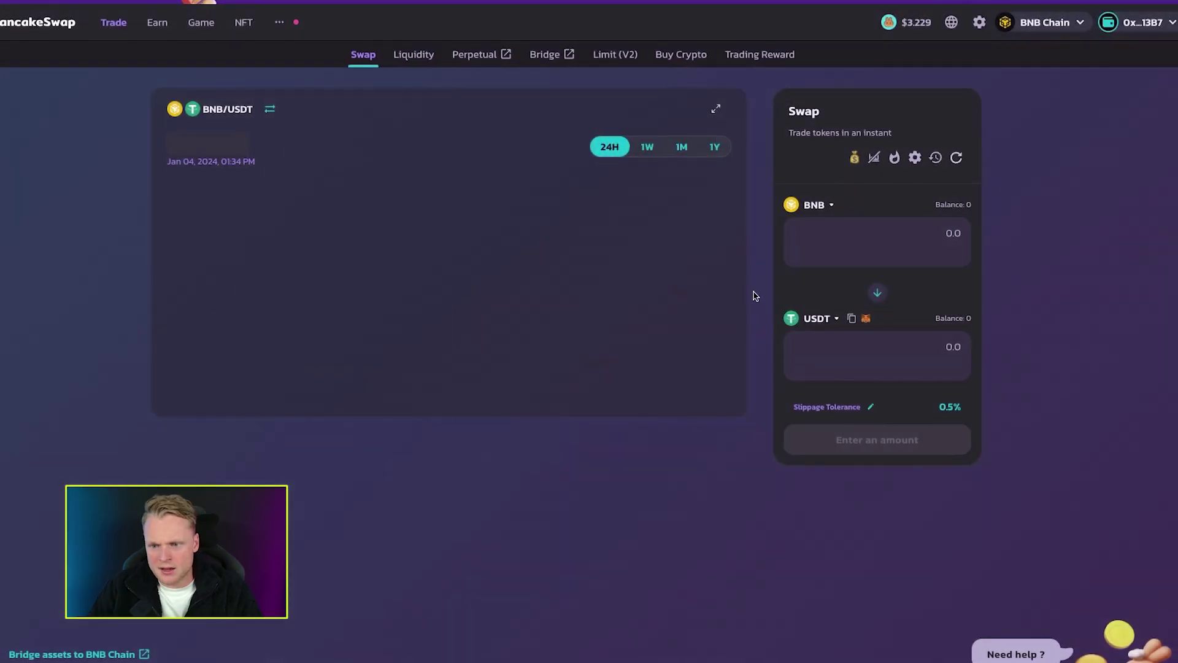
pyautogui.click(877, 297)
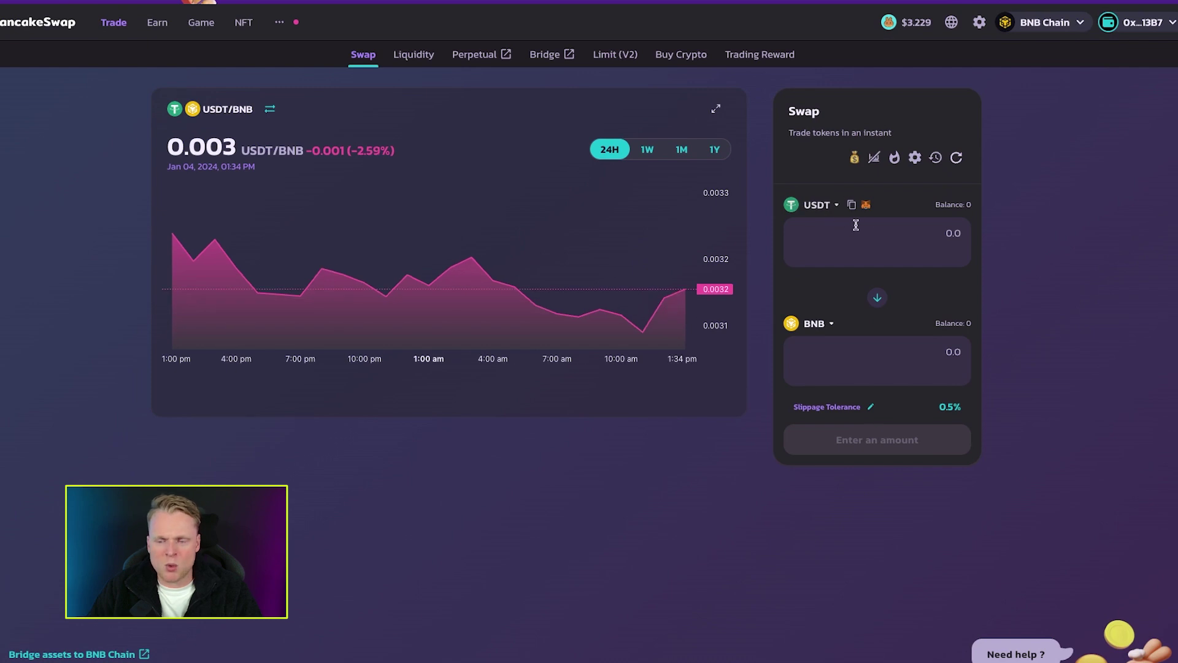
# Step: Enter the USDT amount and load the BNB quote, which flags an insufficient USDT balance
pyautogui.click(855, 225)
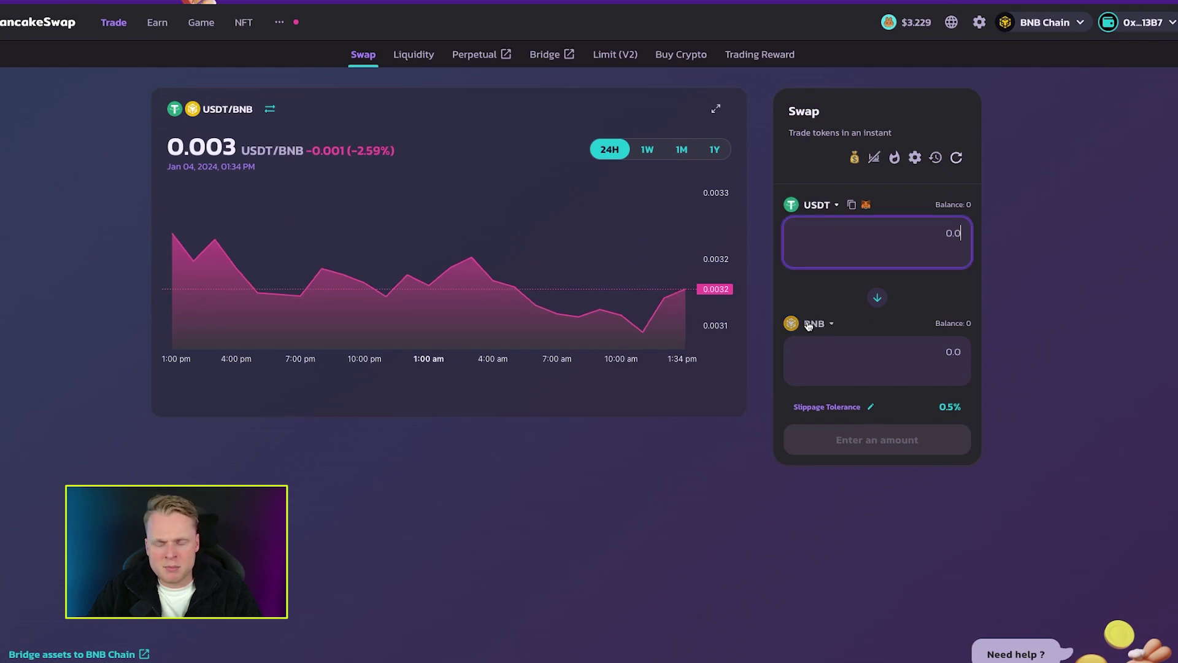
pyautogui.write('100')
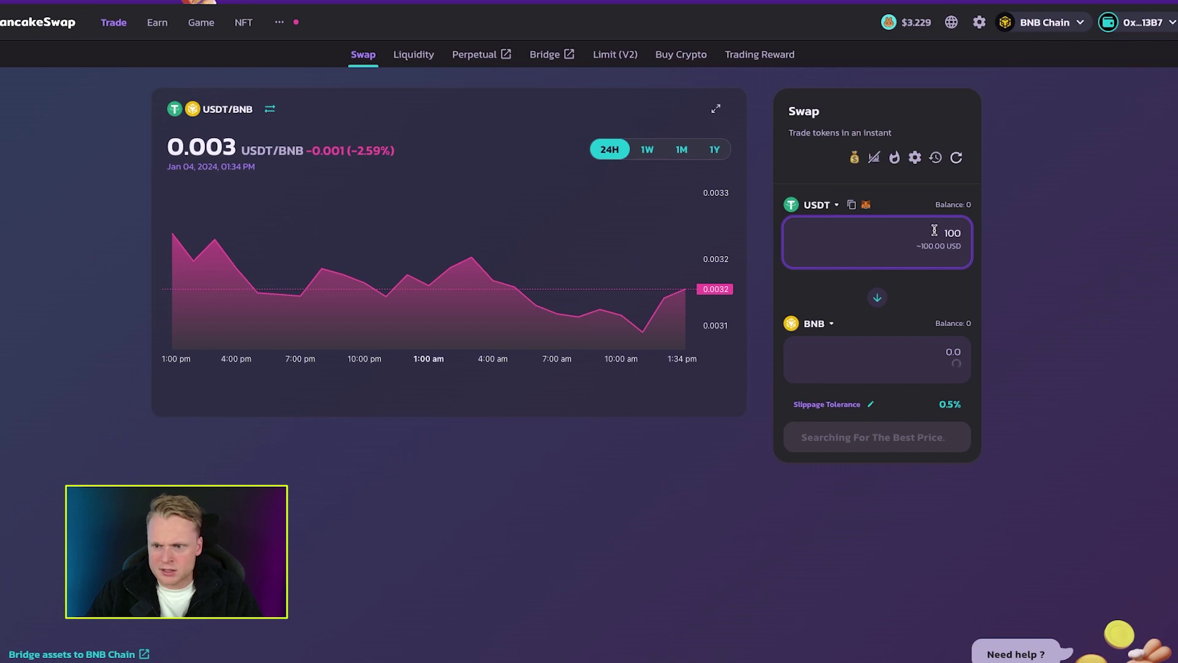
pyautogui.click(982, 328)
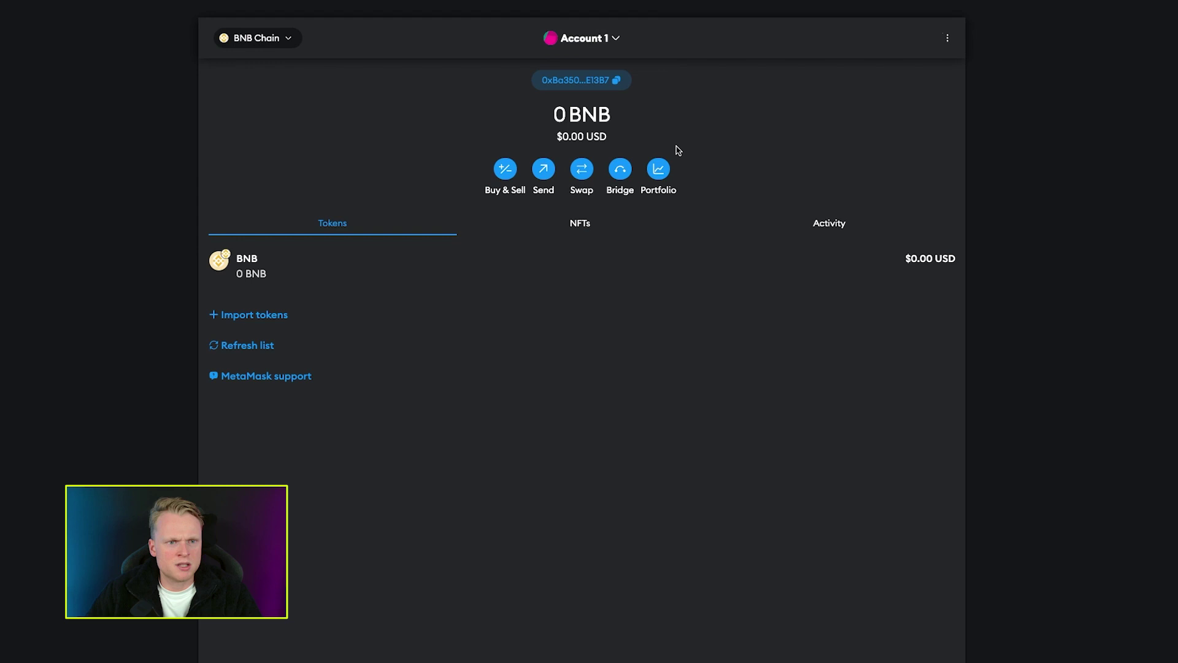
# Step: Copy the Account 1 wallet address from MetaMask
pyautogui.click(584, 86)
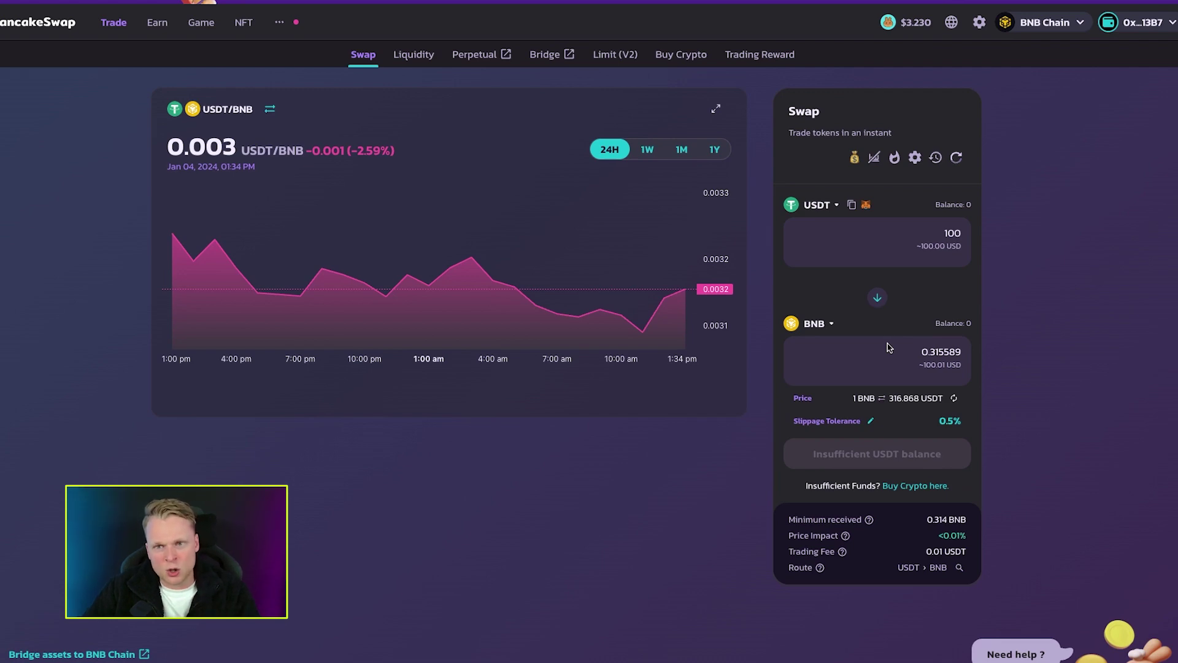
# Step: Browse the Select a Token list of tokens to receive, then close it
pyautogui.click(827, 328)
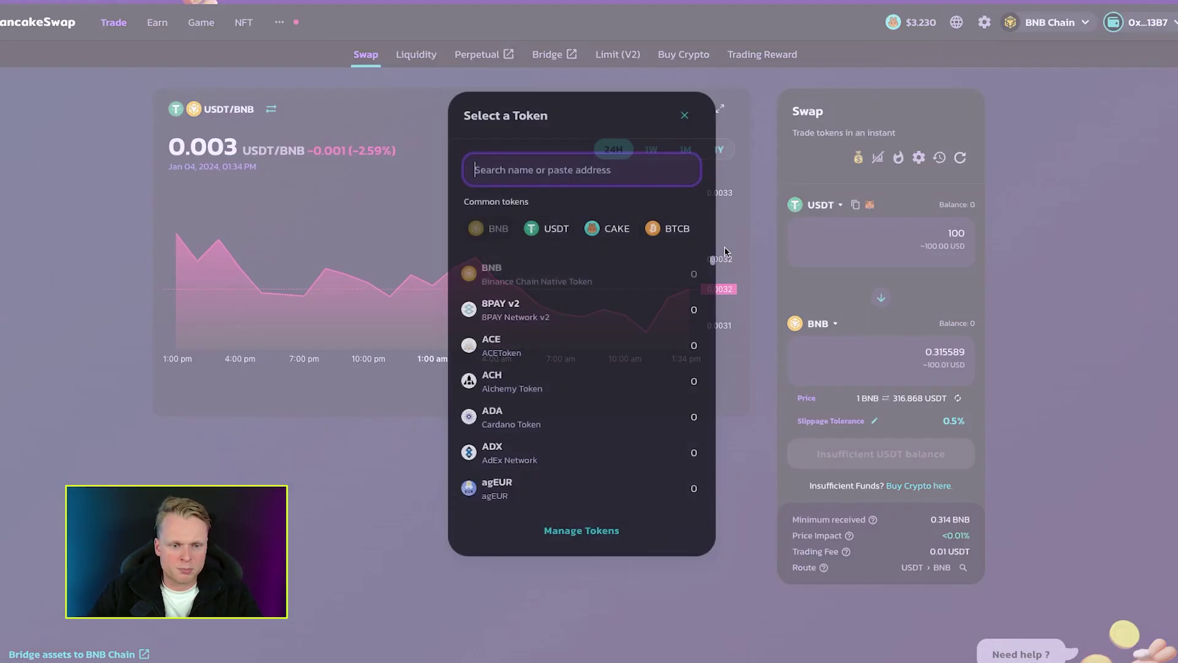
pyautogui.click(685, 115)
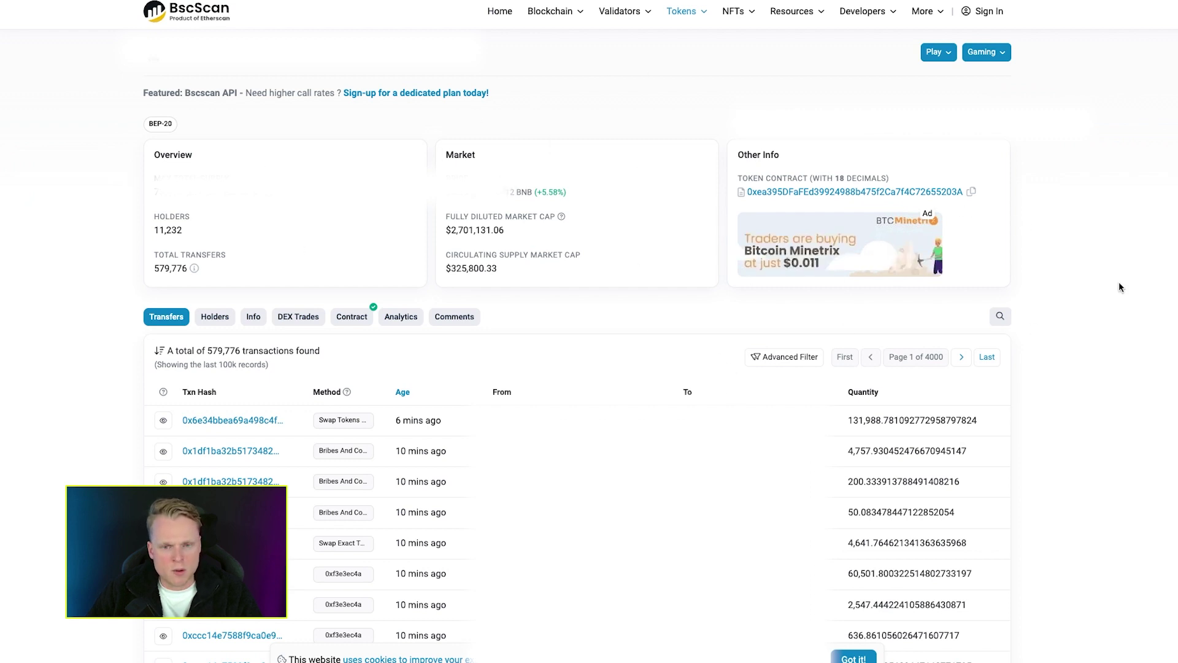
# Step: Copy the Token Contract address from BscScan's Other Info section
pyautogui.moveTo(742, 179); pyautogui.dragTo(816, 179)
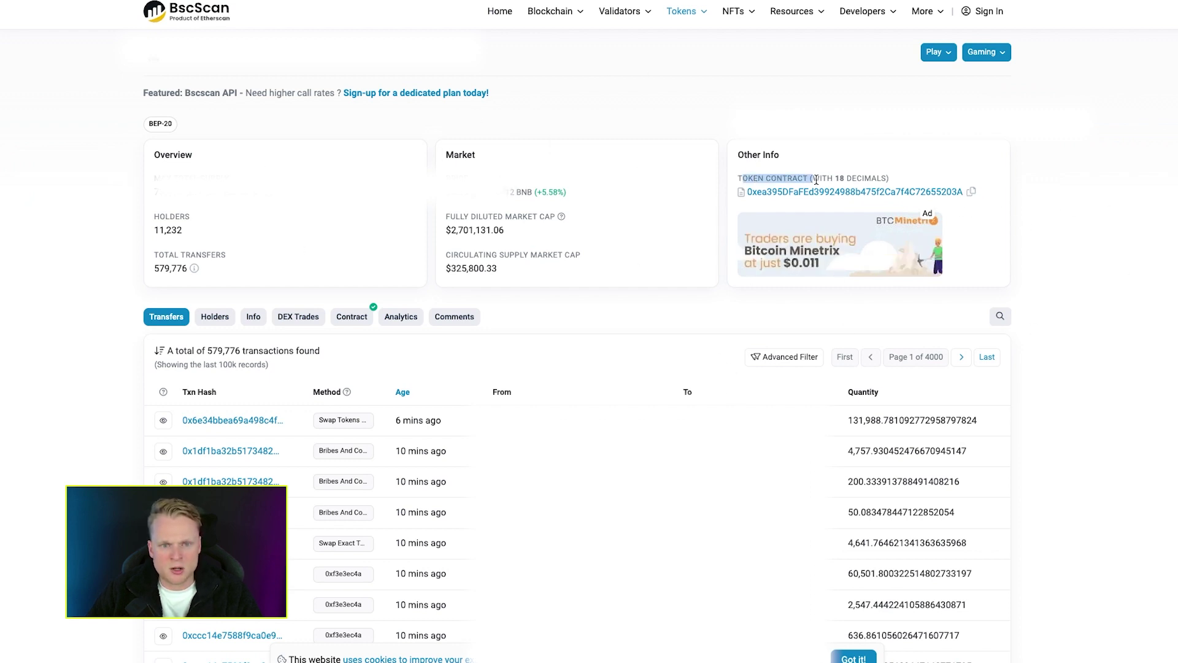
pyautogui.click(893, 176)
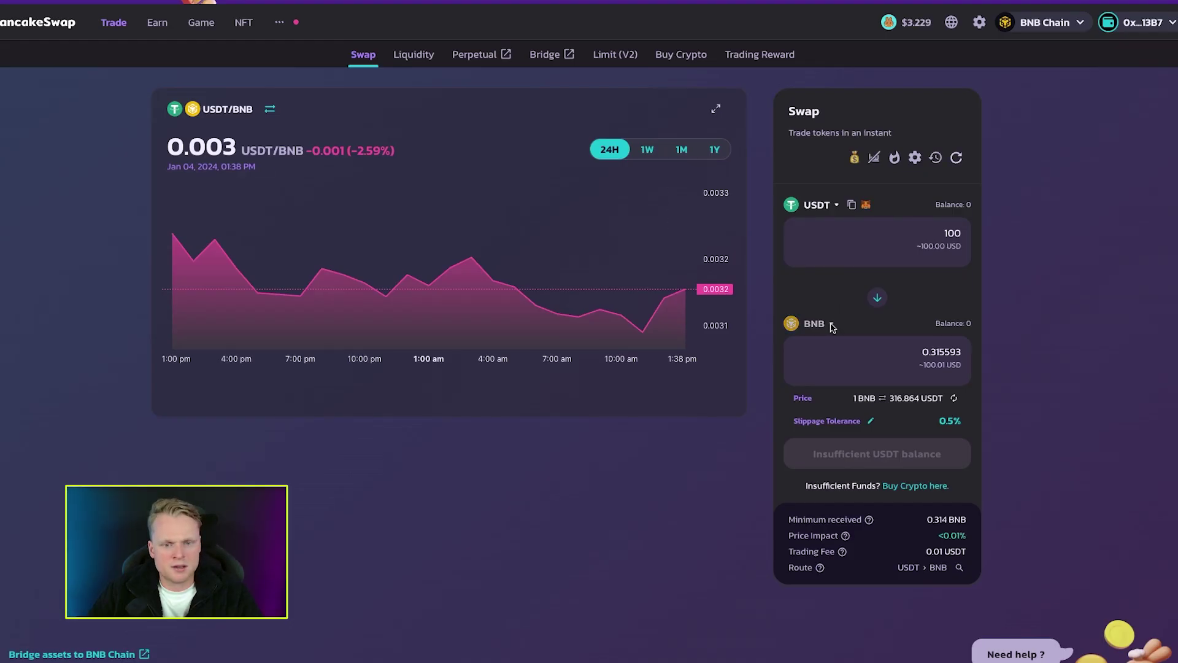
# Step: Import the custom token by its pasted contract address and quote it as the token received for 100 USDT
pyautogui.click(827, 324)
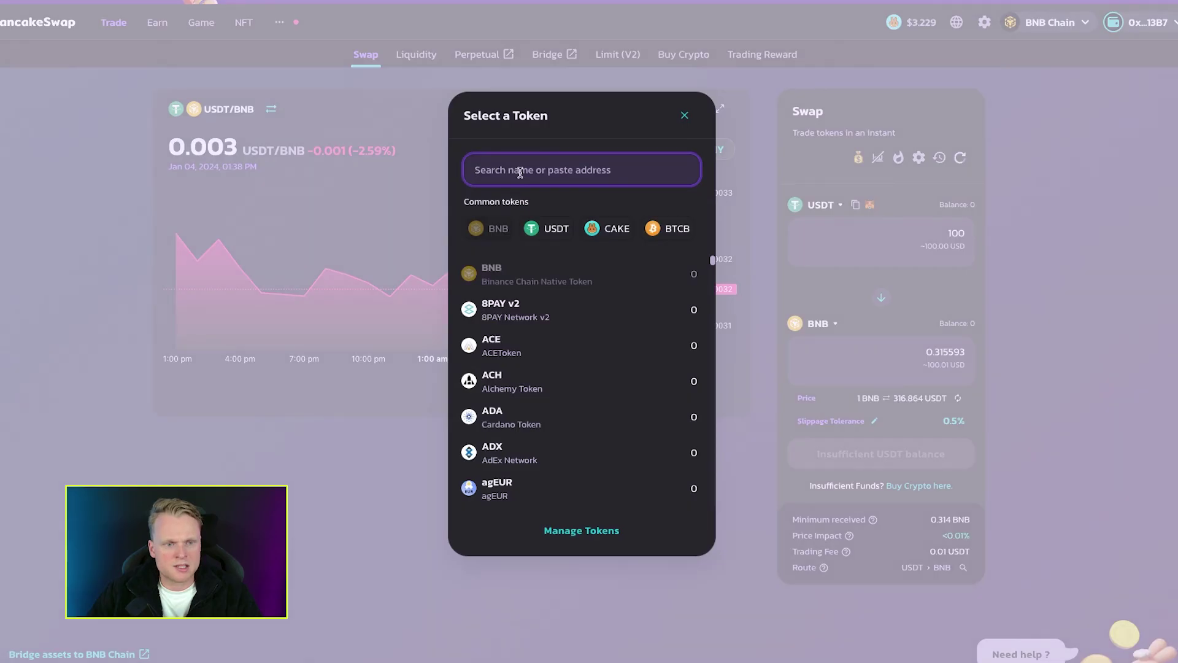
pyautogui.hotkey('ctrl', 'v')
pyautogui.click(686, 317)
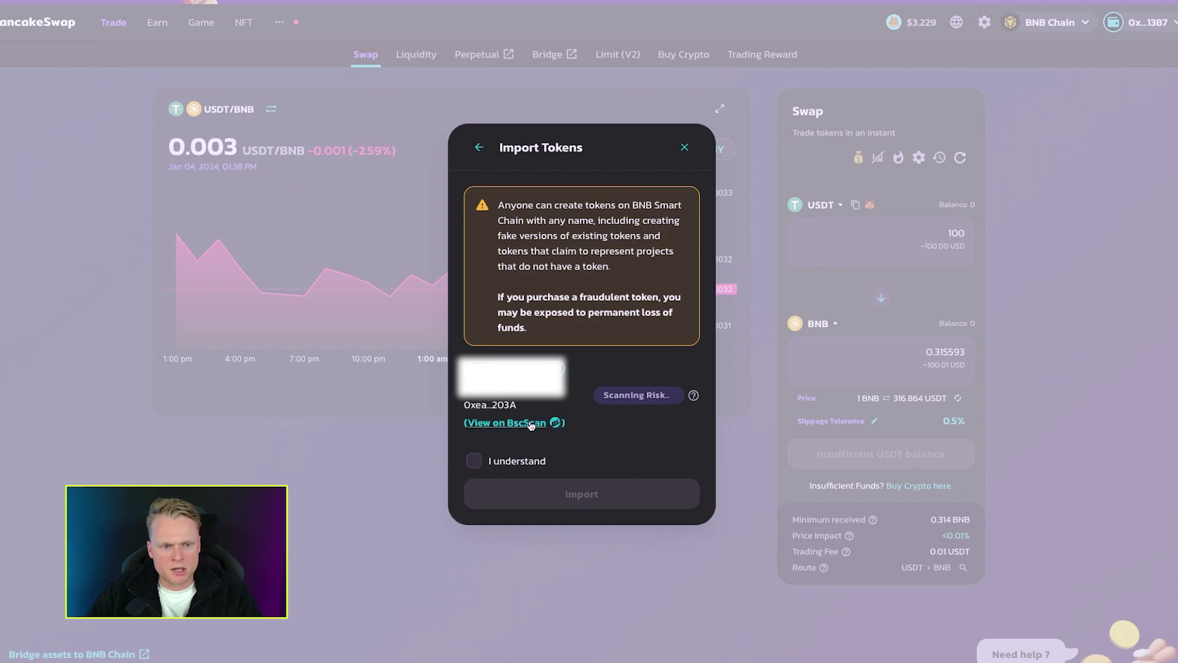
pyautogui.click(474, 460)
pyautogui.click(600, 500)
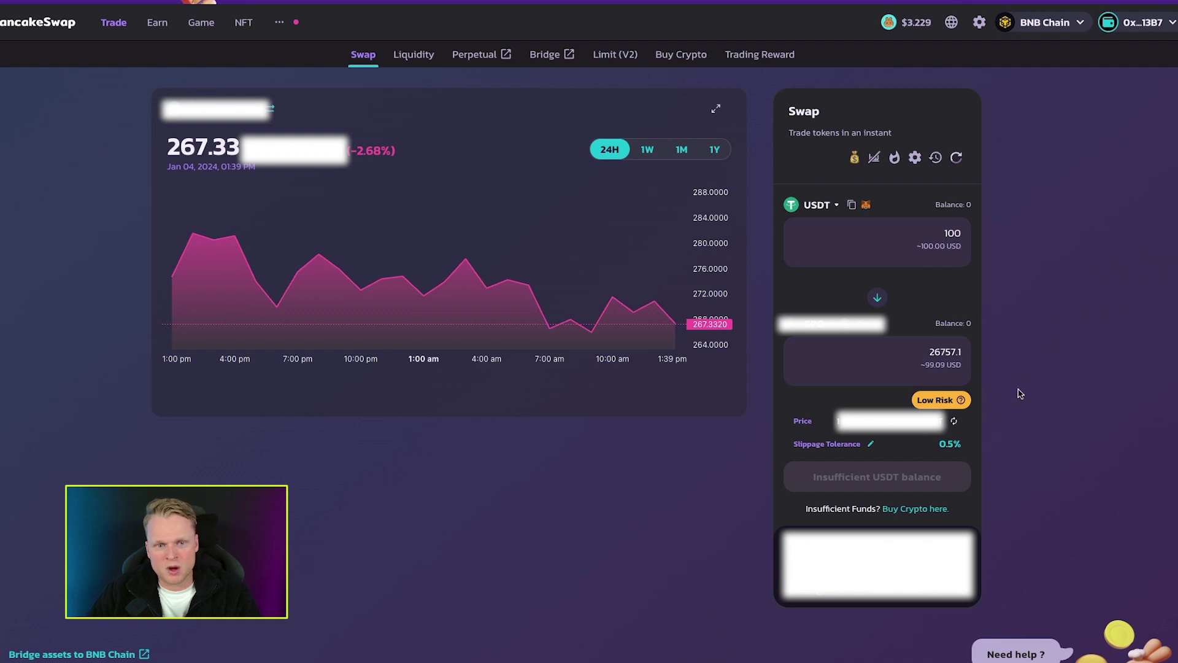
pyautogui.click(920, 357)
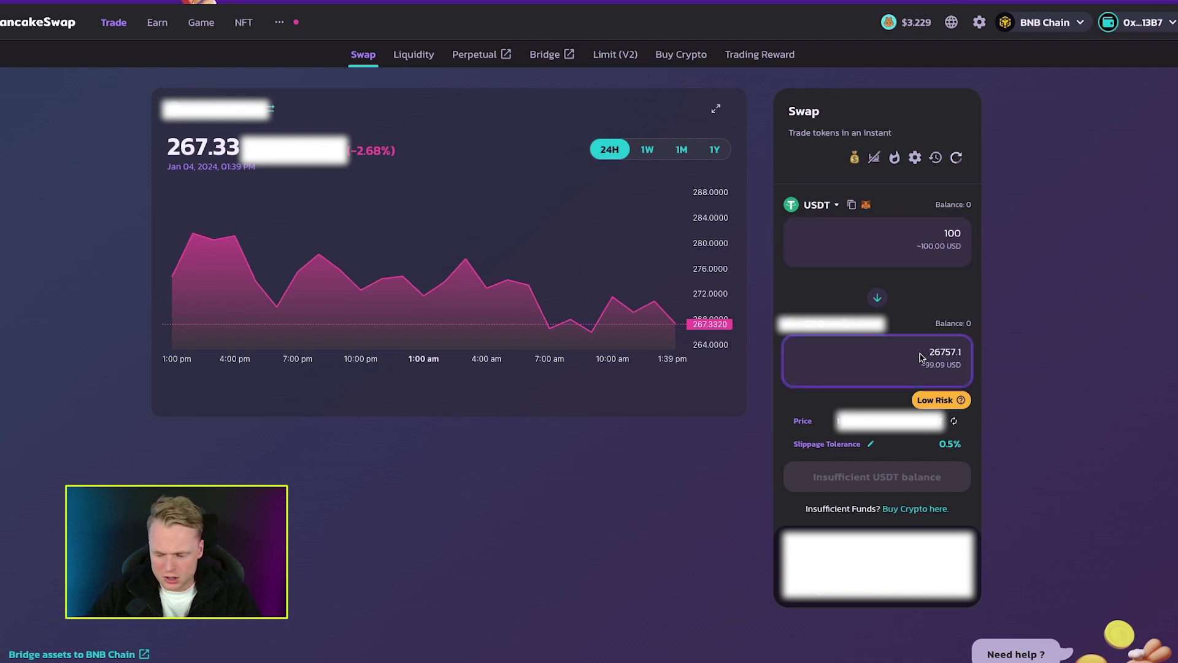
pyautogui.click(1036, 491)
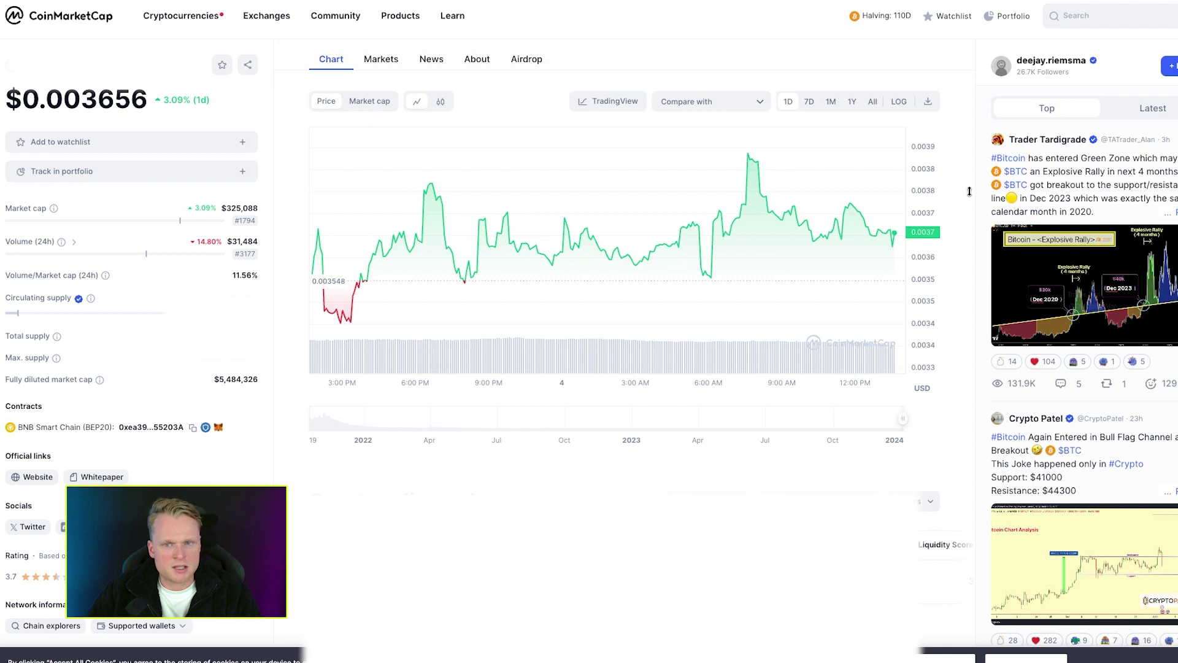
# Step: Copy the BNB Smart Chain (BEP20) contract address from the coin page's Contracts section
pyautogui.click(1080, 16)
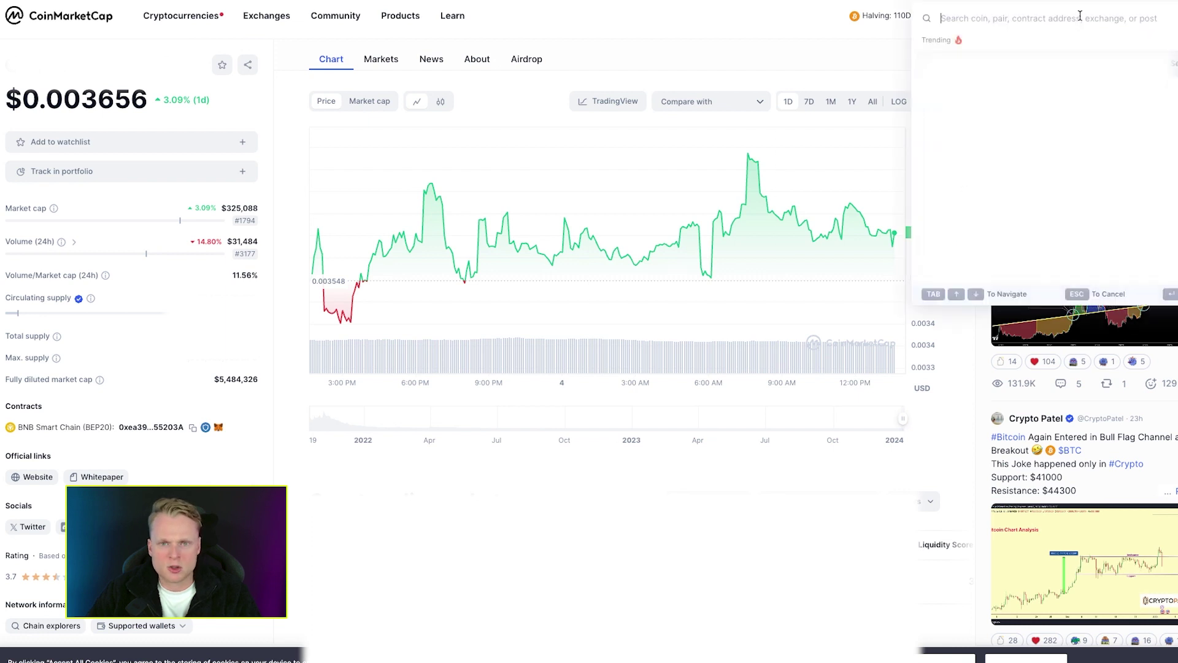
pyautogui.press('Escape')
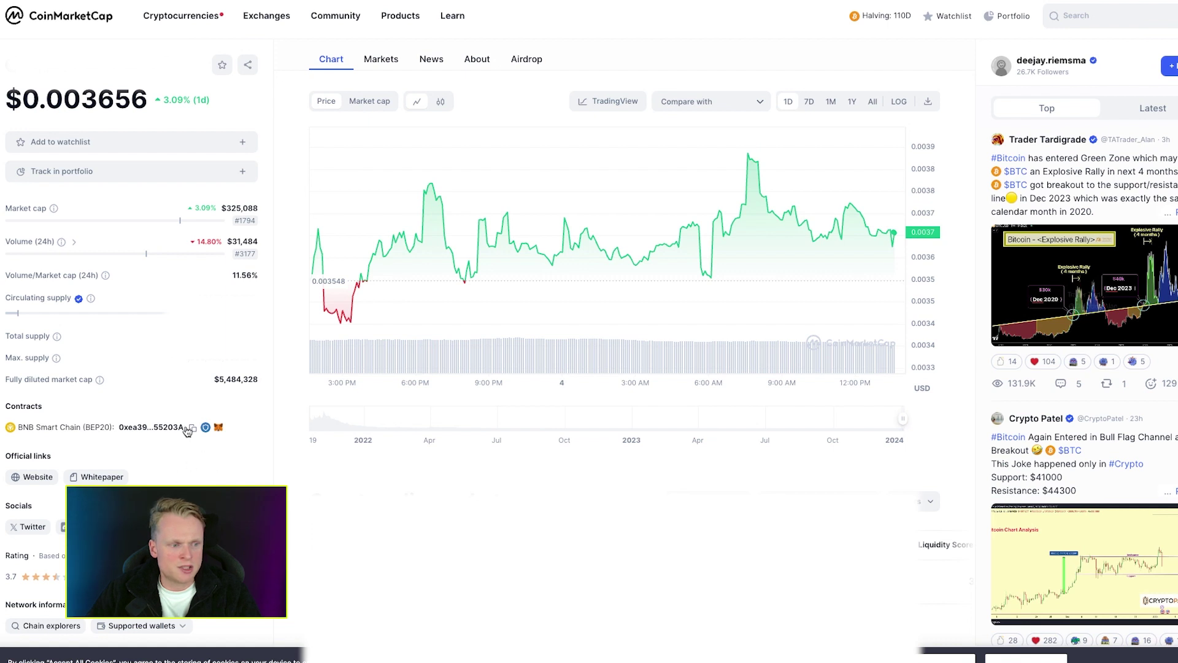
pyautogui.click(55, 405)
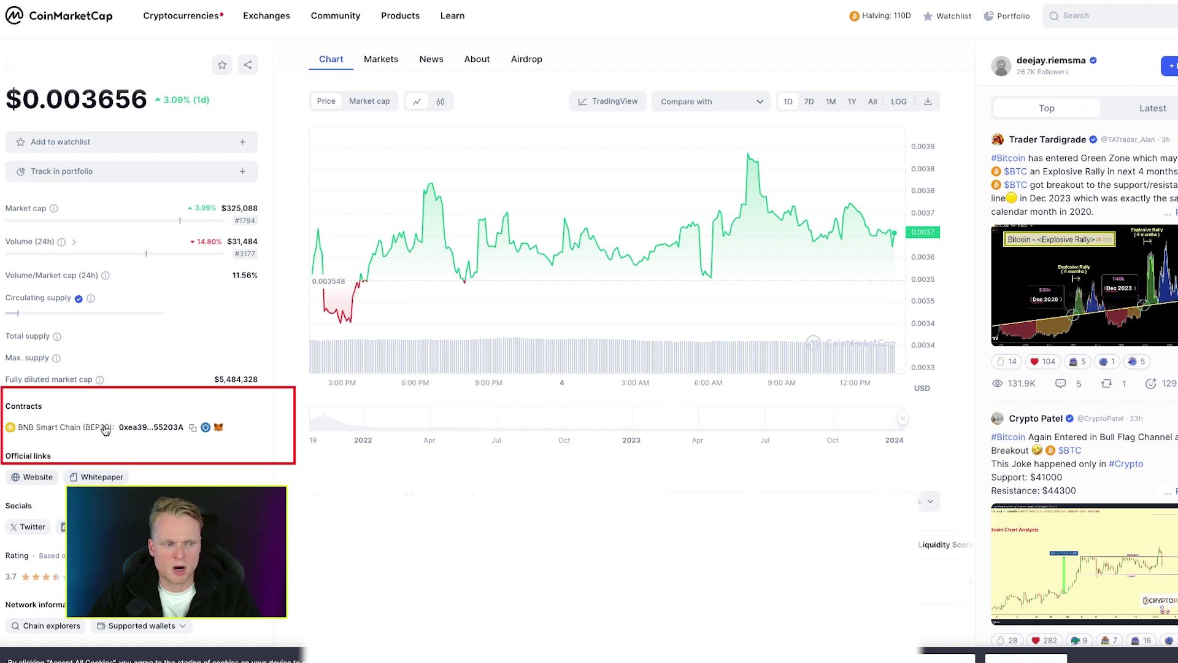
pyautogui.click(193, 428)
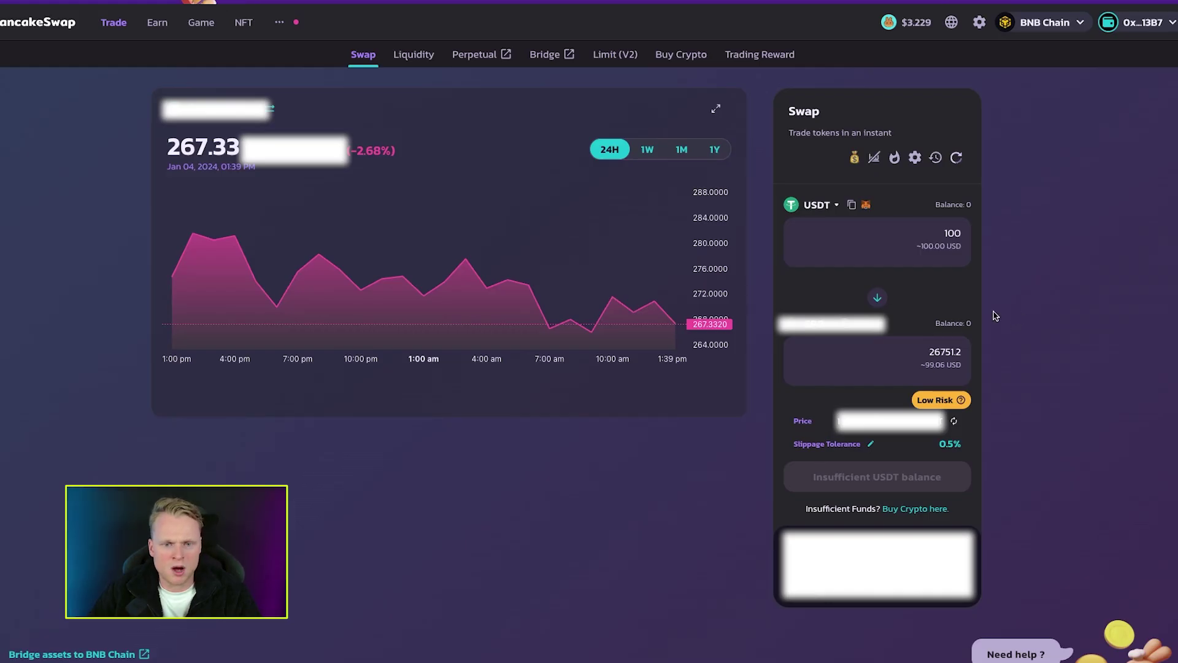
# Step: Search PancakeSwap's Select a Token list by the pasted contract address, then close the list
pyautogui.click(840, 316)
pyautogui.hotkey('ctrl', 'v')
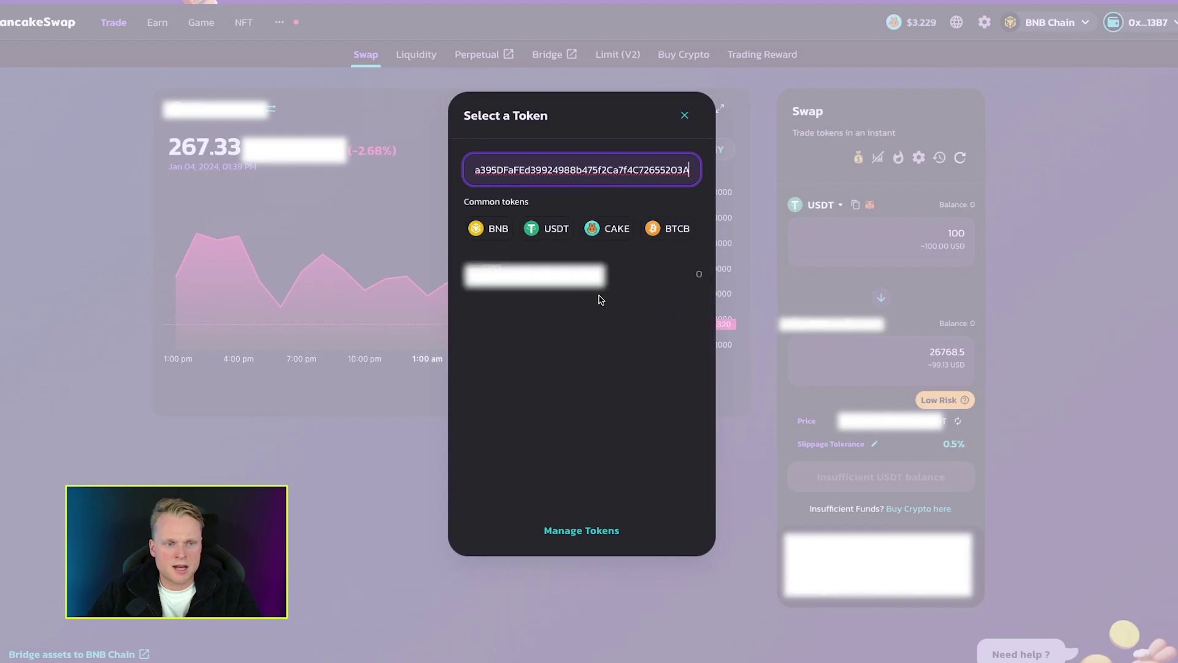
pyautogui.click(685, 115)
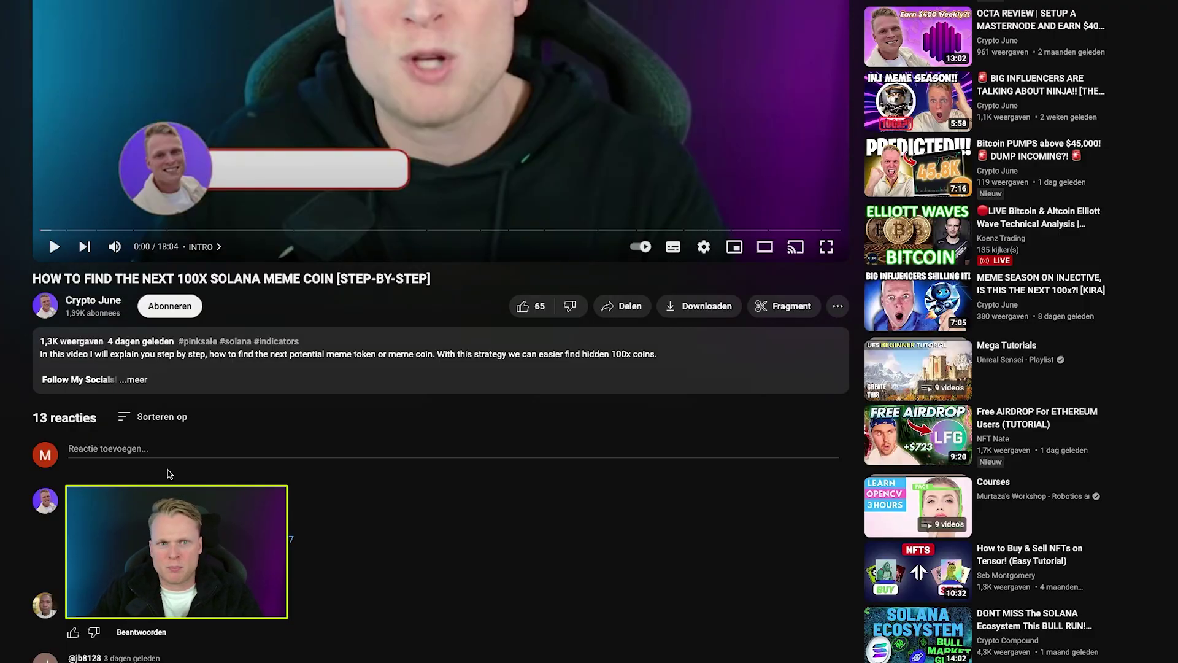
# Step: Expand the YouTube description to show its upload date, discount links and chapter timestamps
pyautogui.click(133, 379)
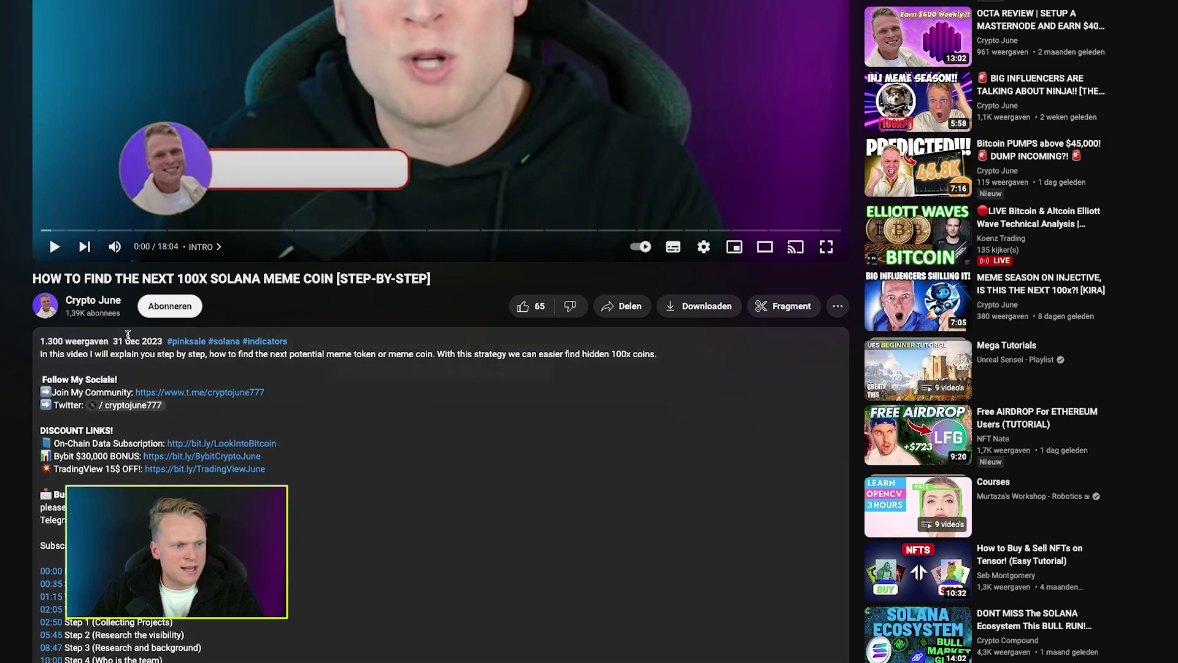